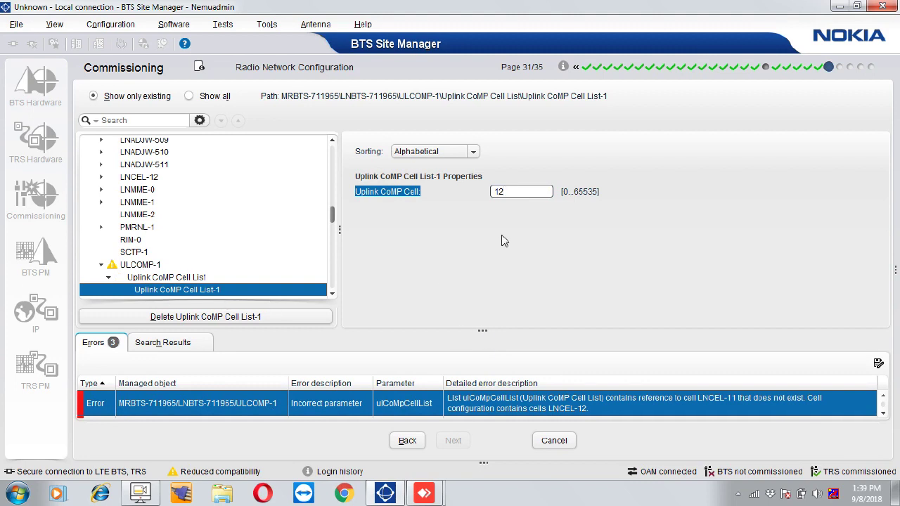
# Locate the ulCoMpCellList error and set the Uplink CoMP Cell value of Uplink CoMP Cell List-1 to 10
pyautogui.click(401, 411)
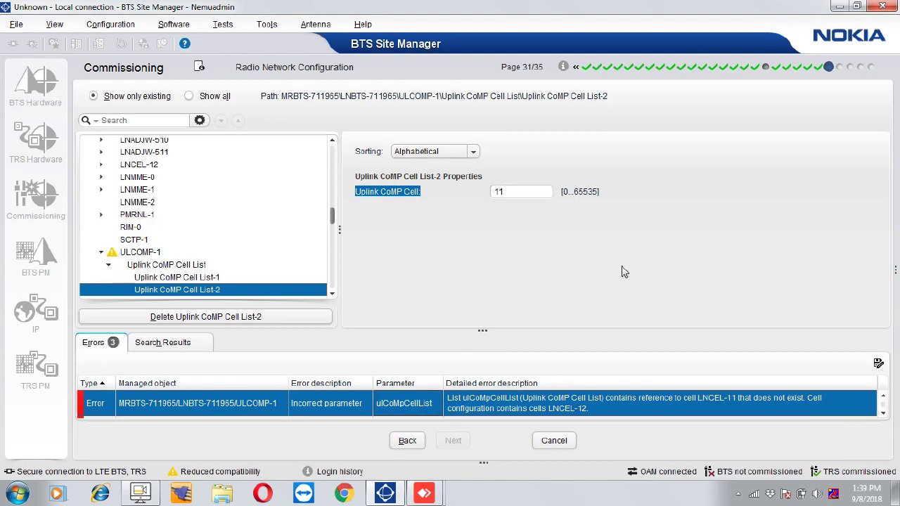
pyautogui.click(203, 279)
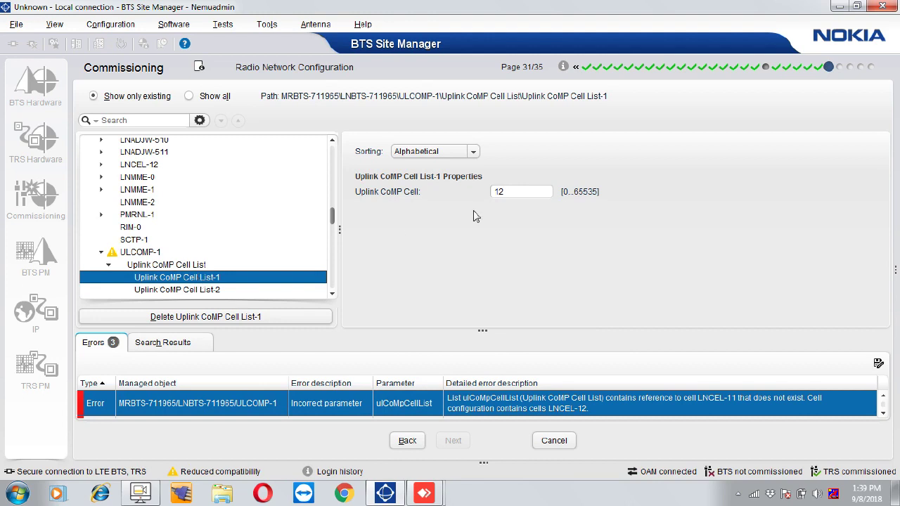
pyautogui.click(510, 192)
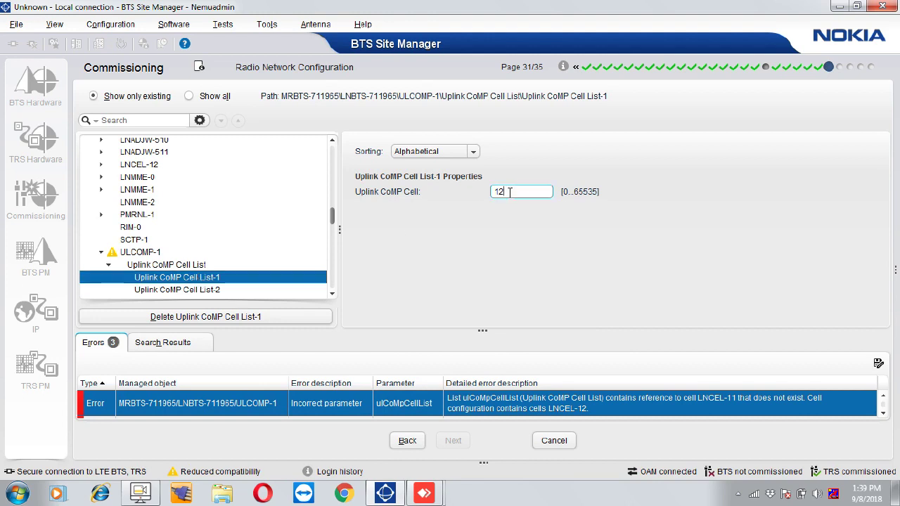
pyautogui.write('0')
pyautogui.click(213, 292)
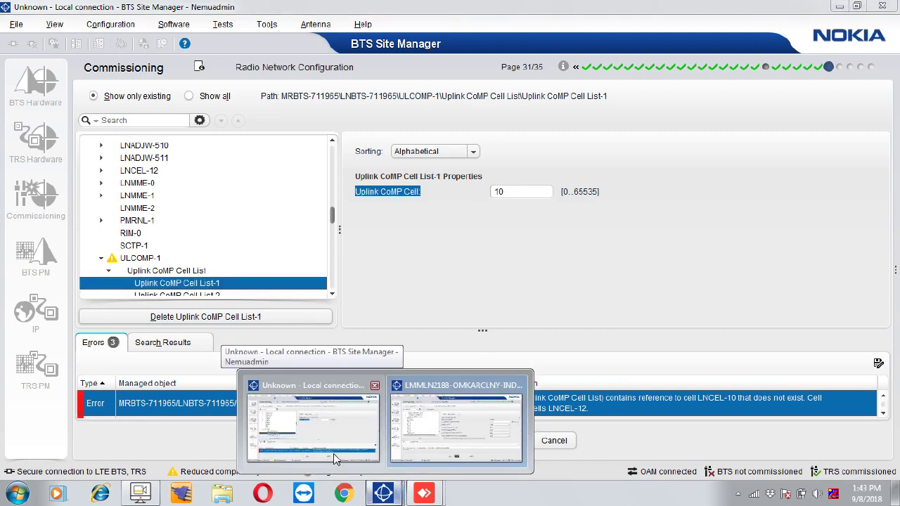
# Set the Uplink CoMP Cell value of Uplink CoMP Cell List-1 to 0
pyautogui.click(330, 455)
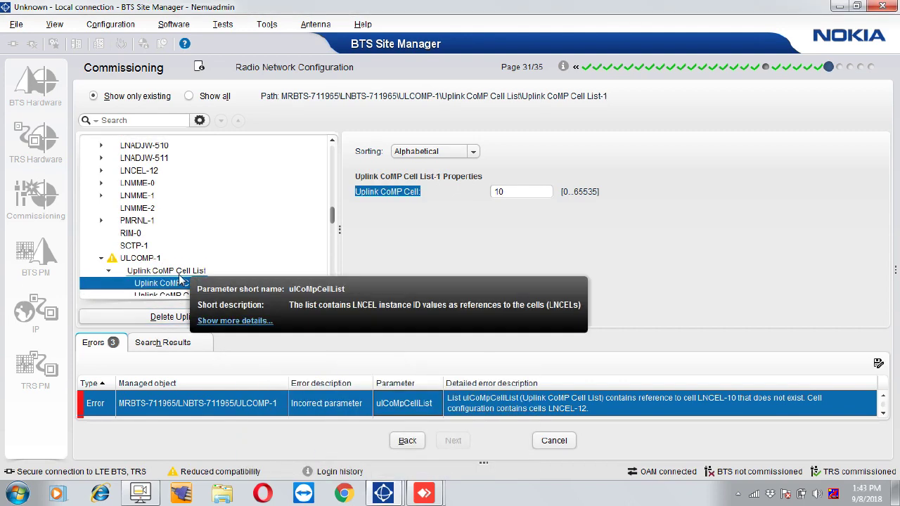
pyautogui.click(509, 190)
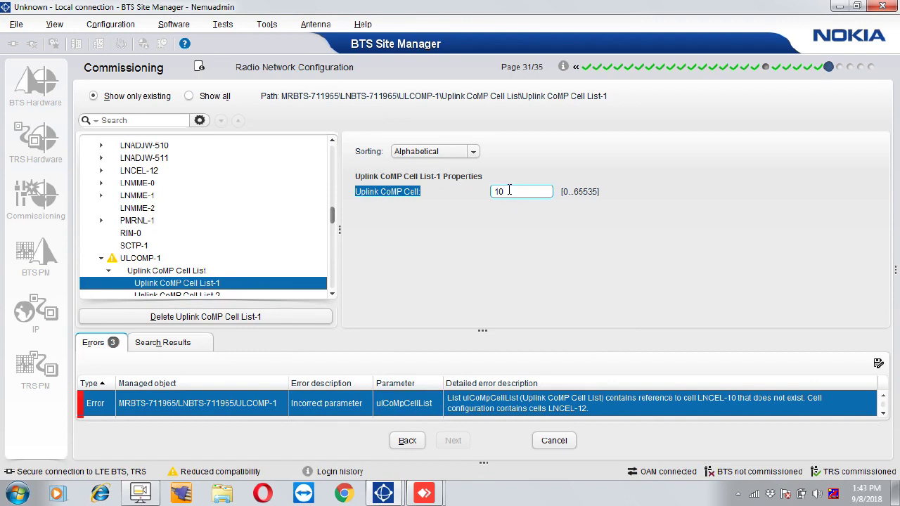
pyautogui.press('BackSpace')
pyautogui.press('BackSpace')
pyautogui.write('0')
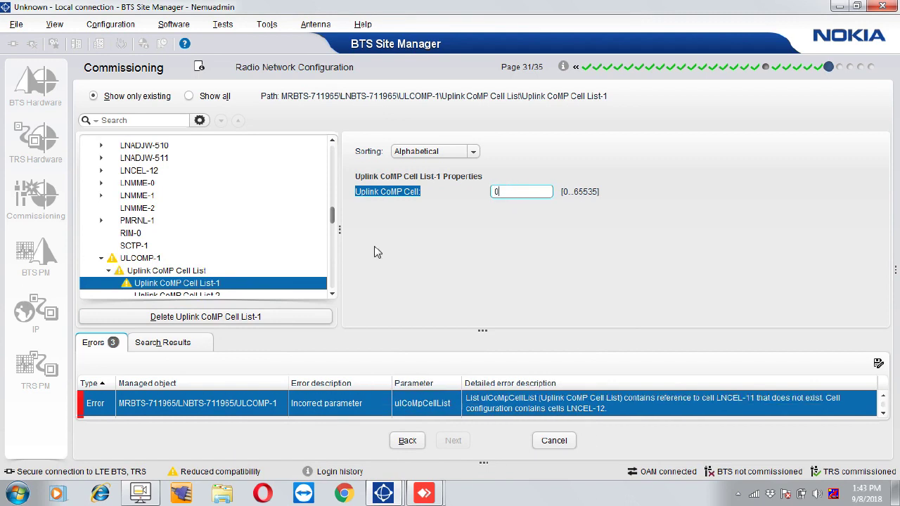
# Set the Uplink CoMP Cell value of Uplink CoMP Cell List-2 to 1
pyautogui.click(215, 296)
pyautogui.click(520, 191)
pyautogui.press('BackSpace')
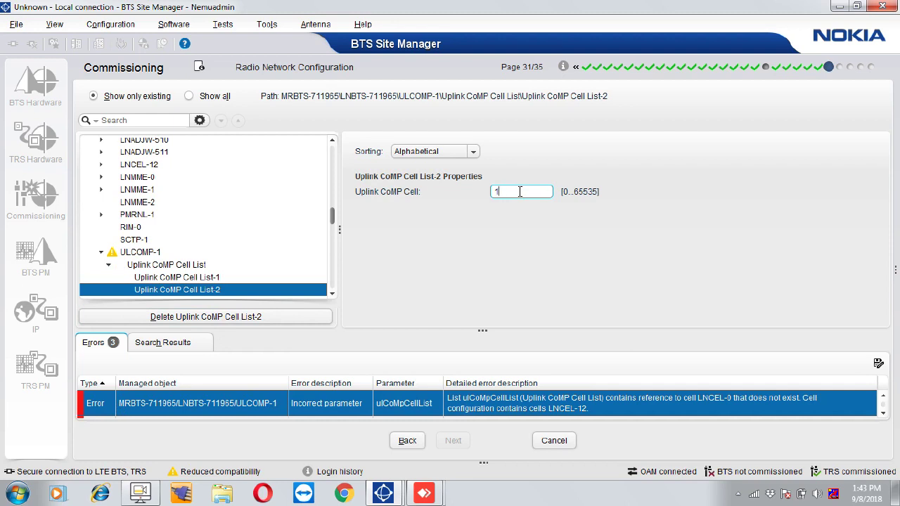
# Set the Uplink CoMP Cell value of Uplink CoMP Cell List-3 to 2
pyautogui.click(332, 295)
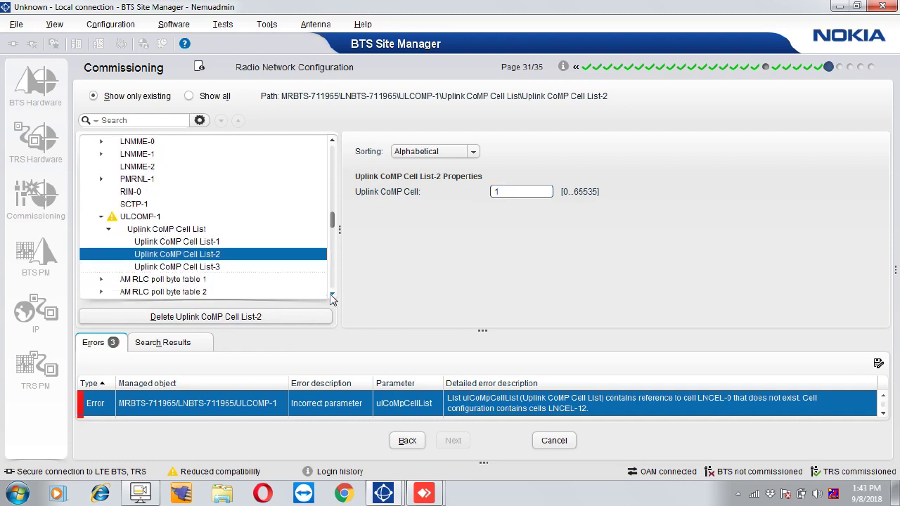
pyautogui.click(208, 270)
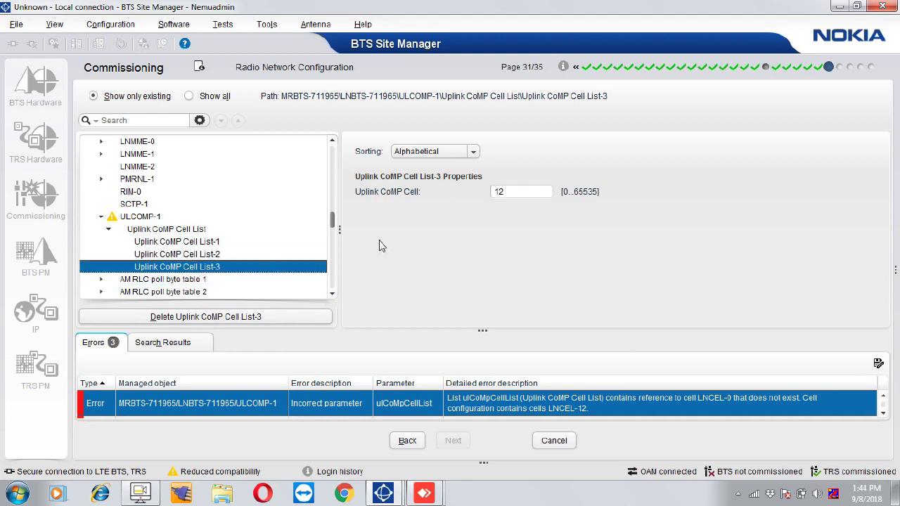
pyautogui.click(512, 191)
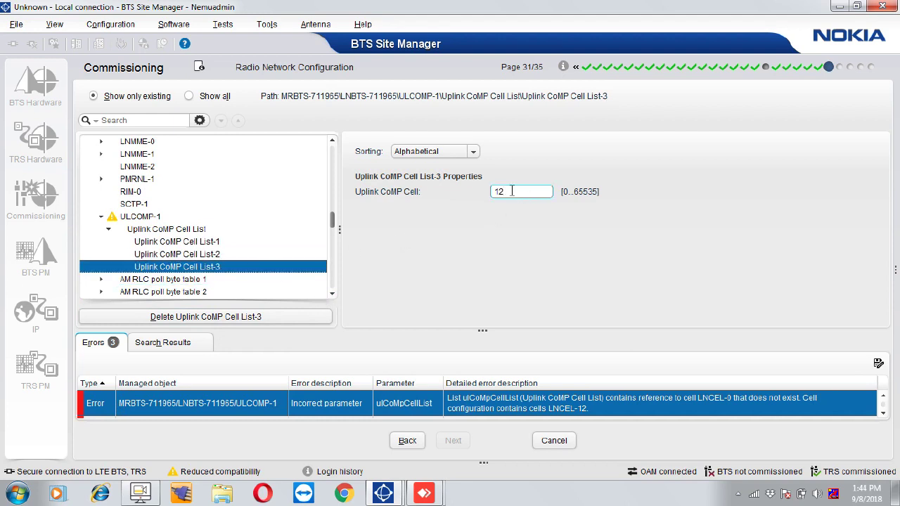
pyautogui.press('BackSpace')
pyautogui.write('2')
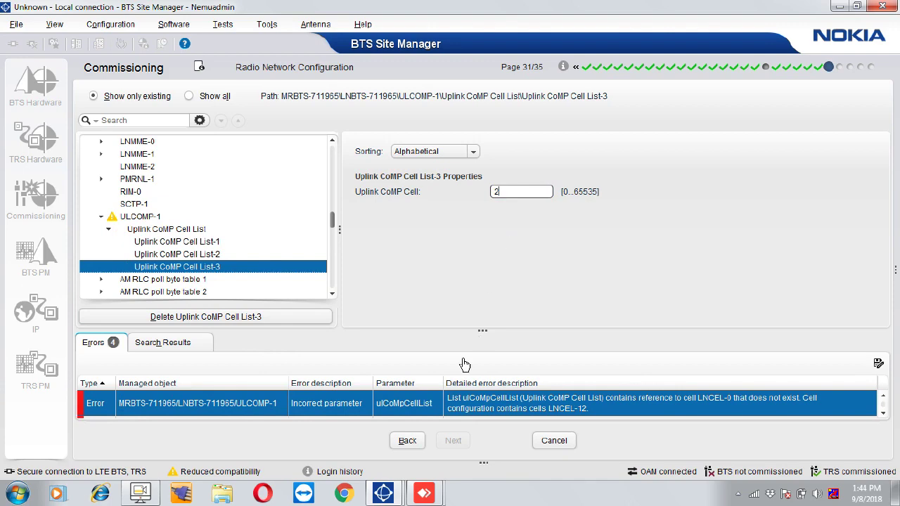
pyautogui.click(383, 489)
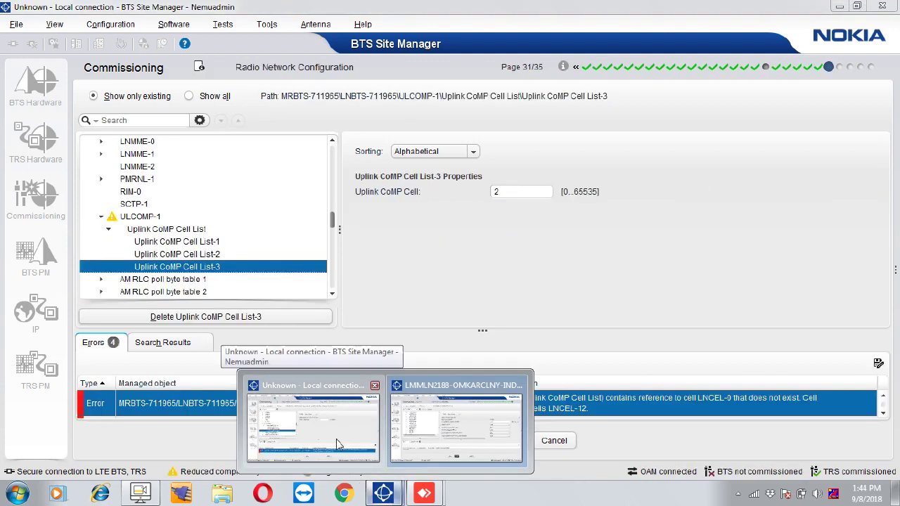
pyautogui.click(350, 458)
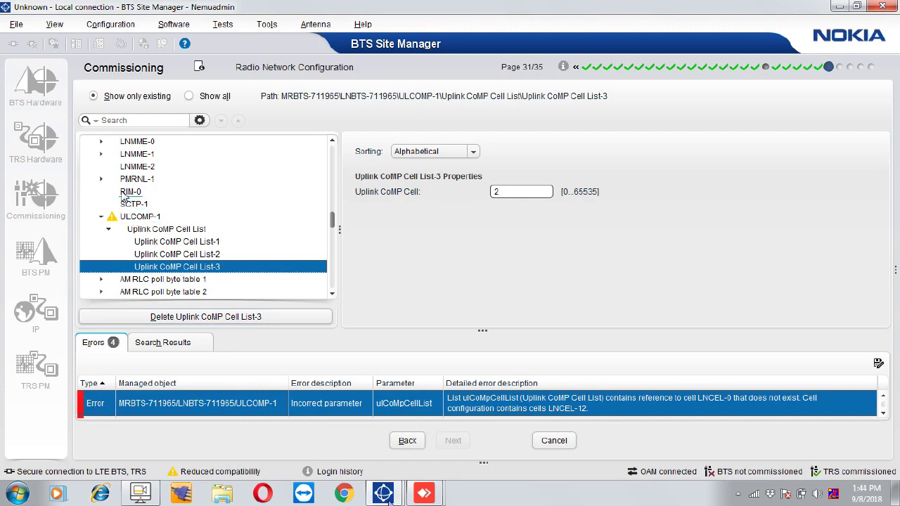
# Delete the first two entries of the Uplink CoMP Cell List under ULCOMP-1
pyautogui.moveTo(120, 192)
pyautogui.click(145, 219)
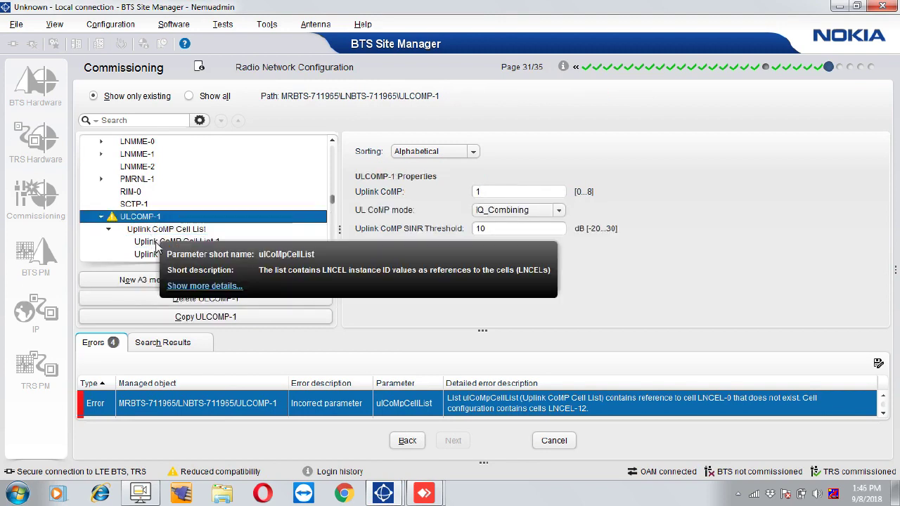
pyautogui.click(151, 243)
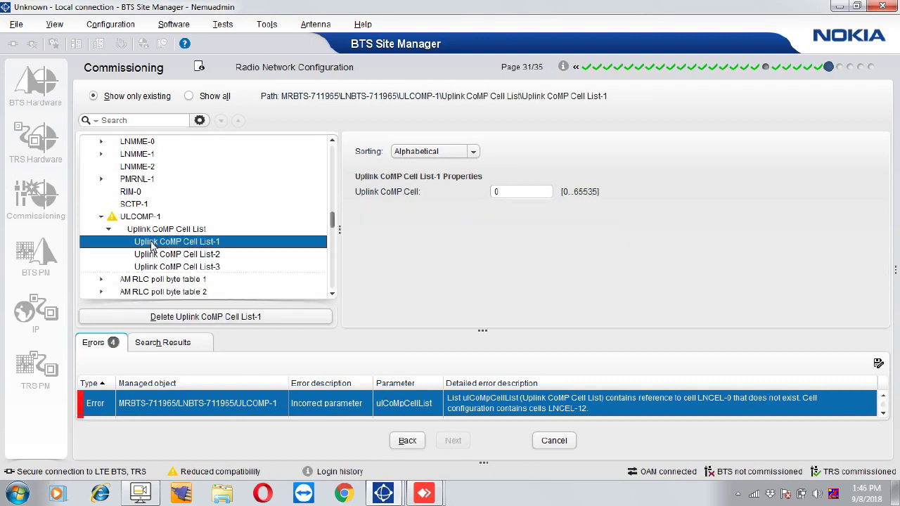
pyautogui.rightClick(151, 244)
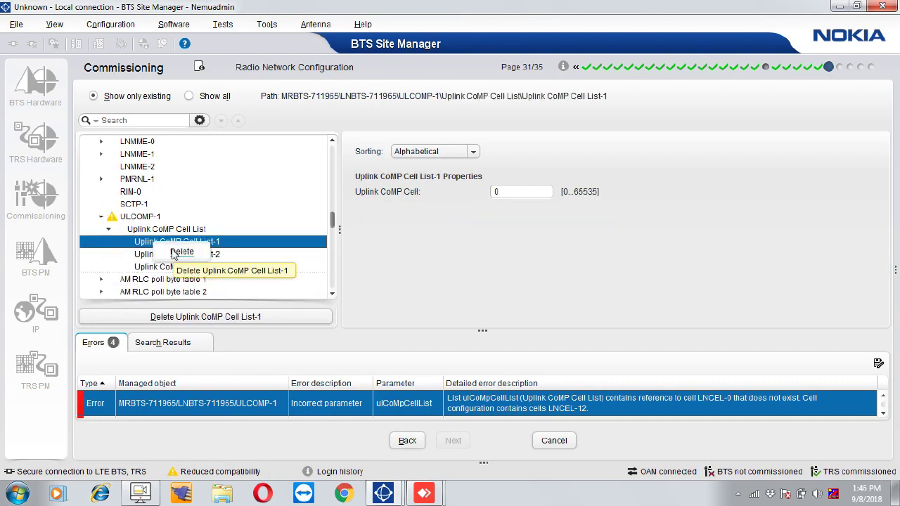
pyautogui.click(177, 253)
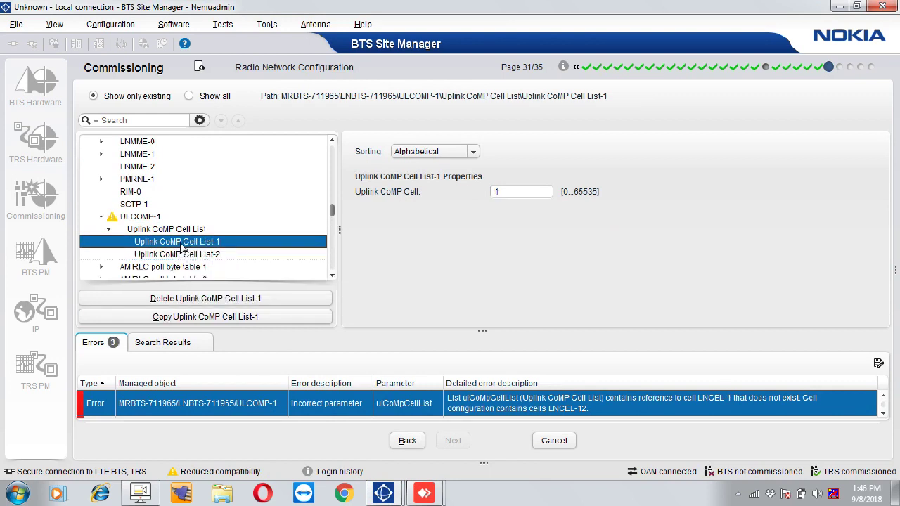
pyautogui.rightClick(185, 247)
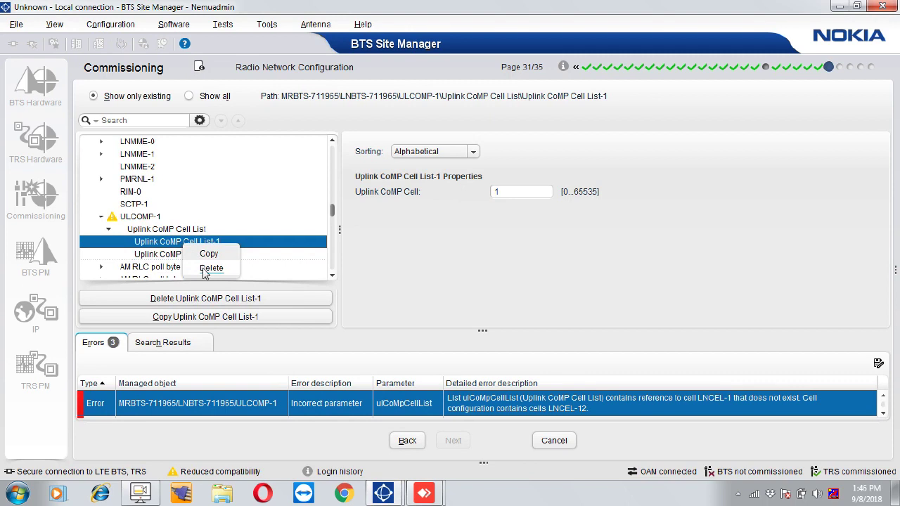
pyautogui.click(207, 267)
# Set the Uplink CoMP Cell value of the remaining Uplink CoMP Cell List entry to 12
pyautogui.click(494, 191)
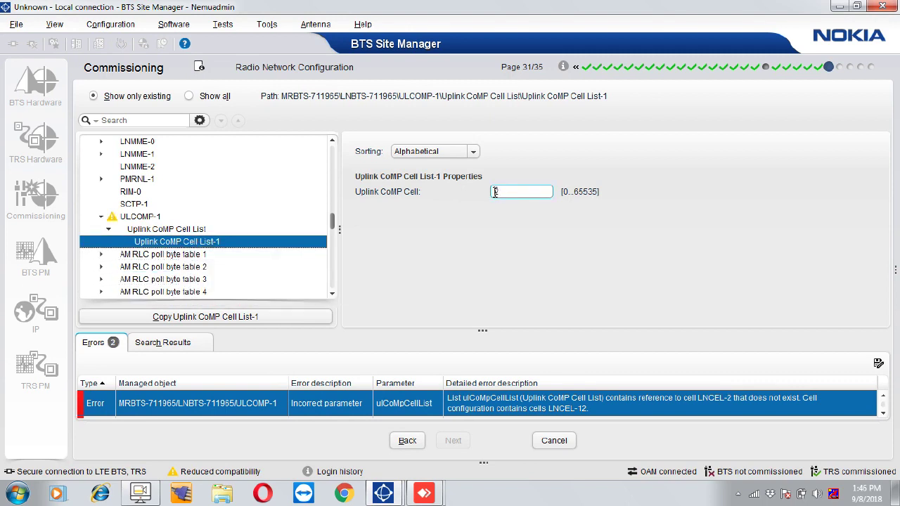
pyautogui.write('1')
pyautogui.click(533, 258)
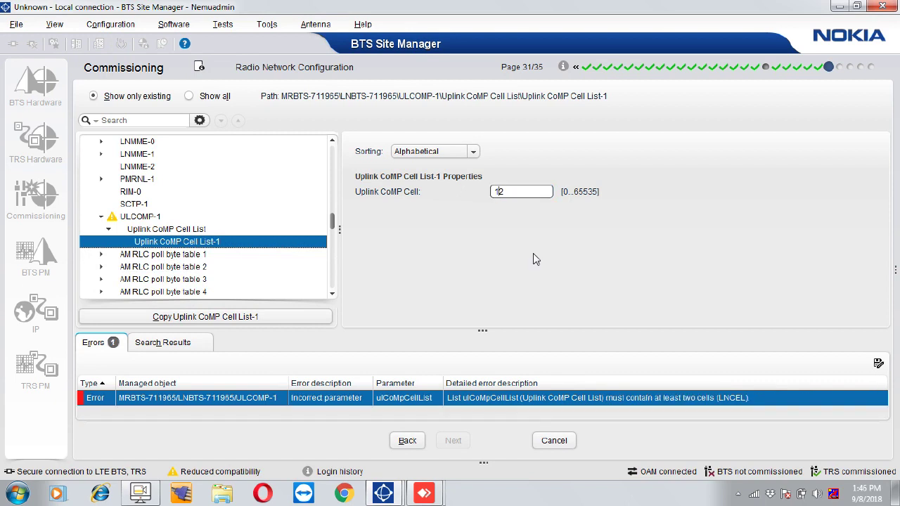
# Try adding 12 as a second row in the Uplink CoMP Cell List table and remove that row again
pyautogui.doubleClick(441, 405)
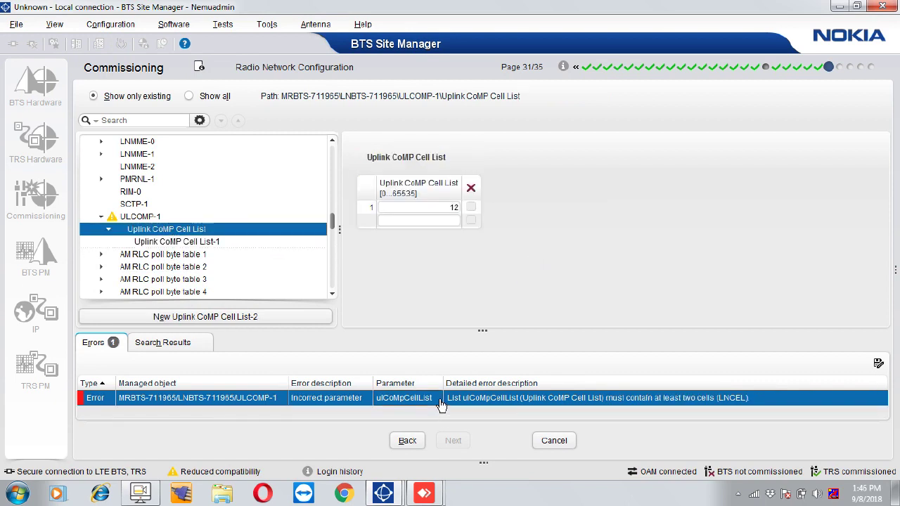
pyautogui.click(447, 222)
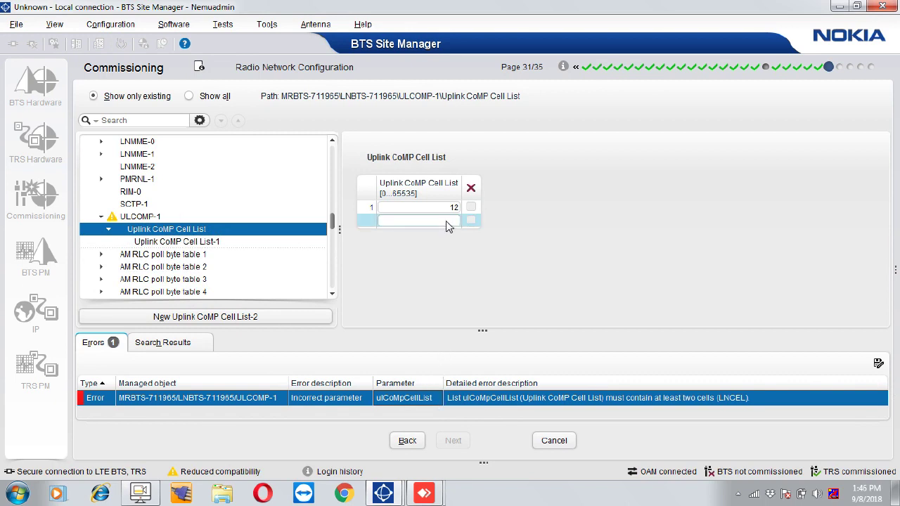
pyautogui.click(447, 220)
pyautogui.write('1')
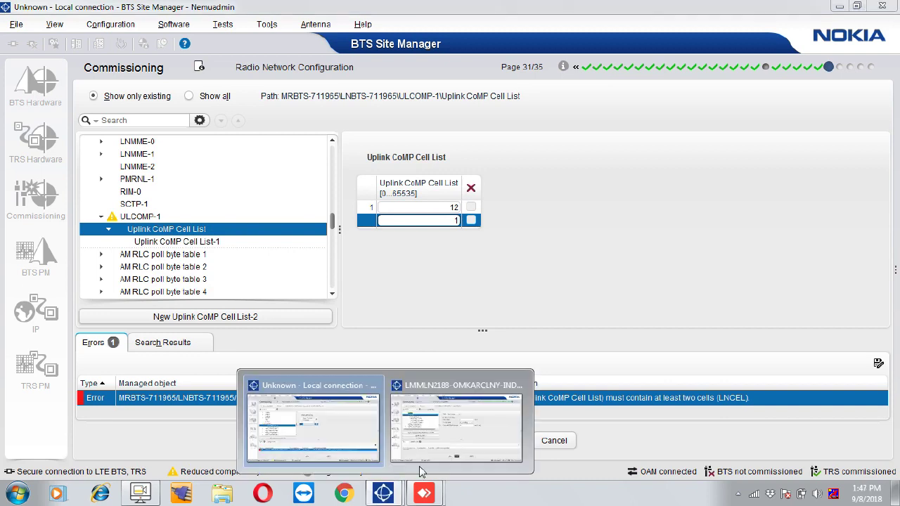
pyautogui.write('2')
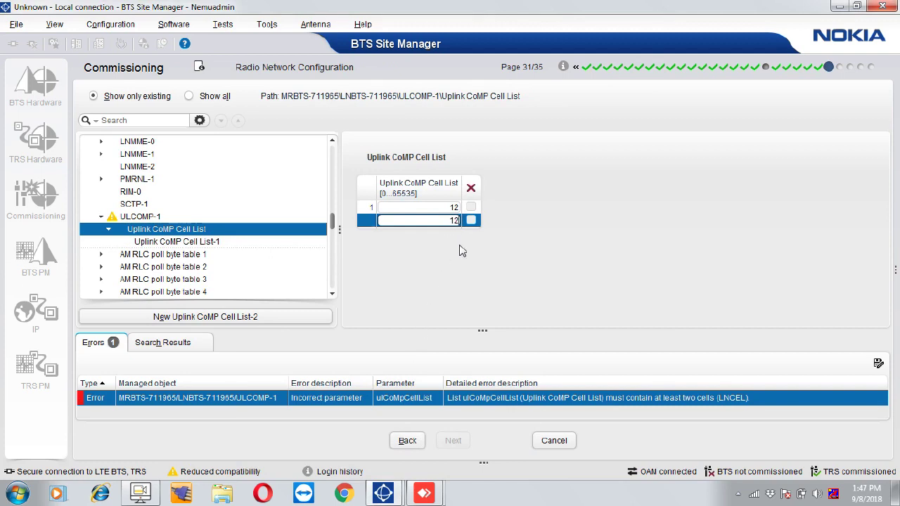
pyautogui.press('Return')
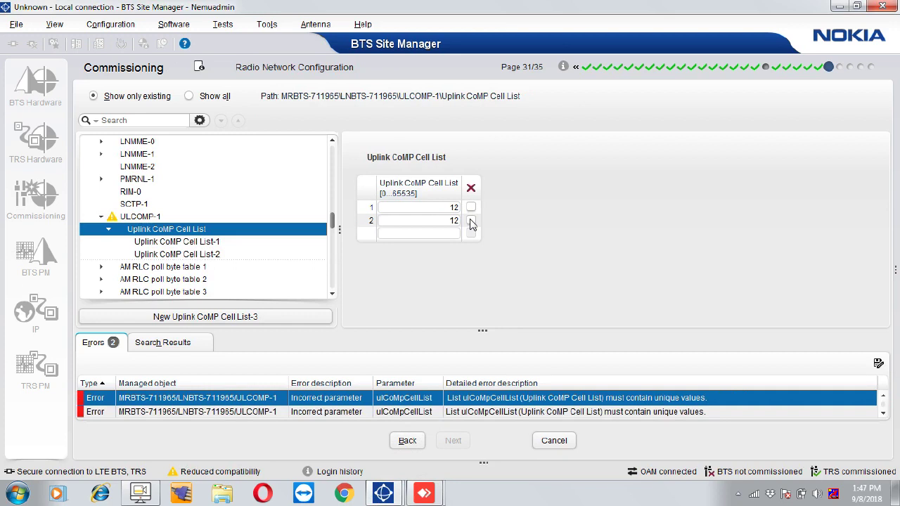
pyautogui.click(471, 221)
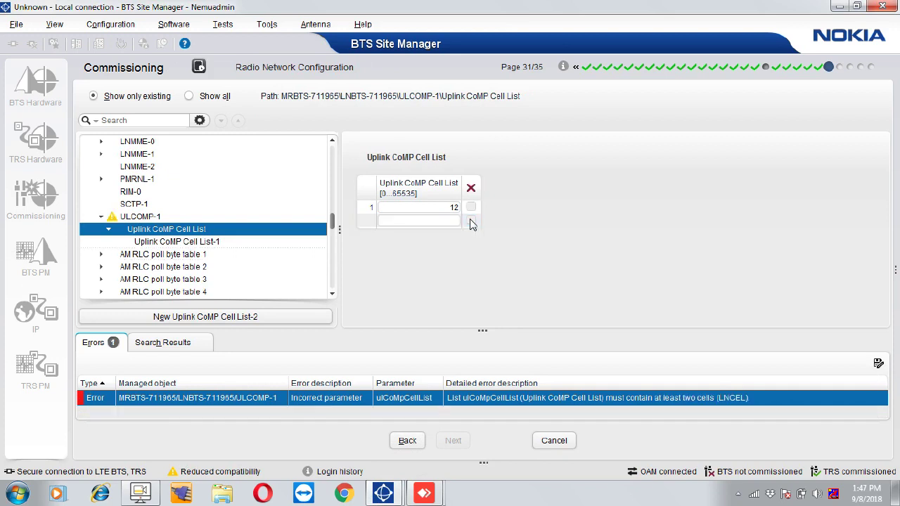
# Examine the Uplink CoMP Cell List table and its single entry for a way to resolve the ulCoMpCellList error
pyautogui.click(370, 208)
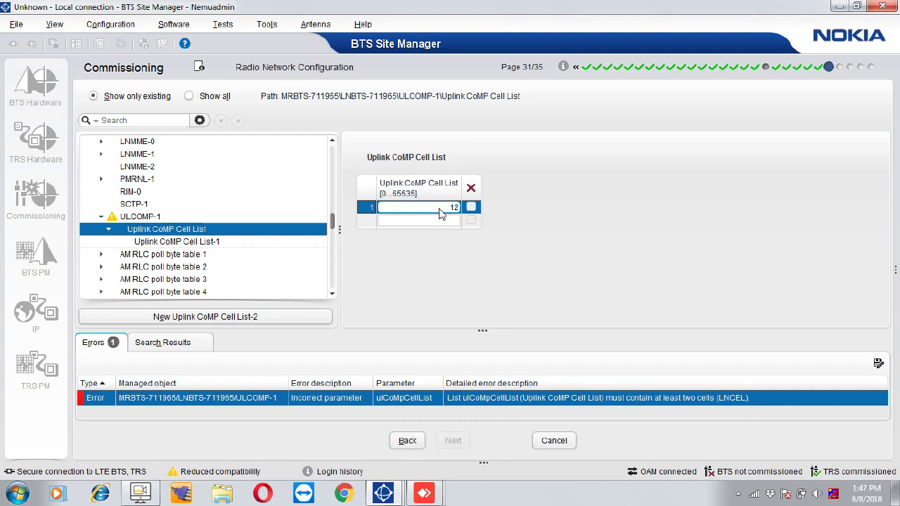
pyautogui.click(248, 243)
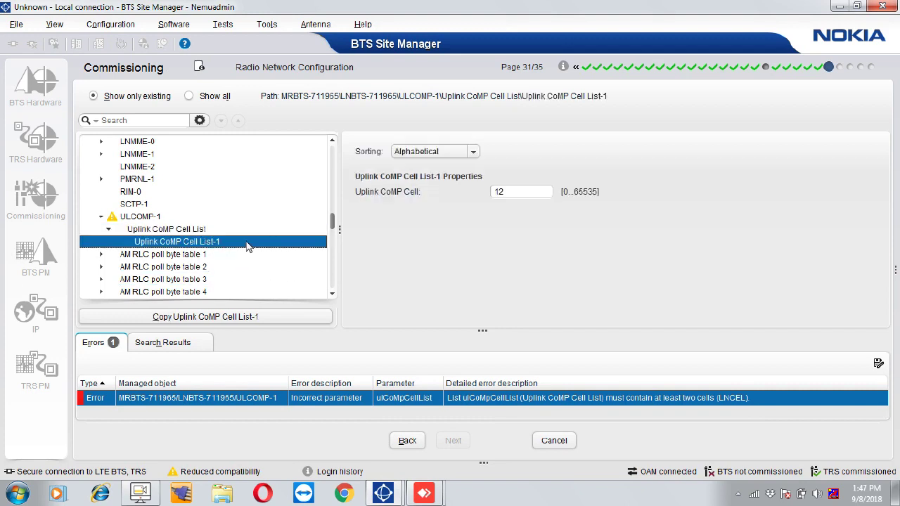
pyautogui.click(220, 232)
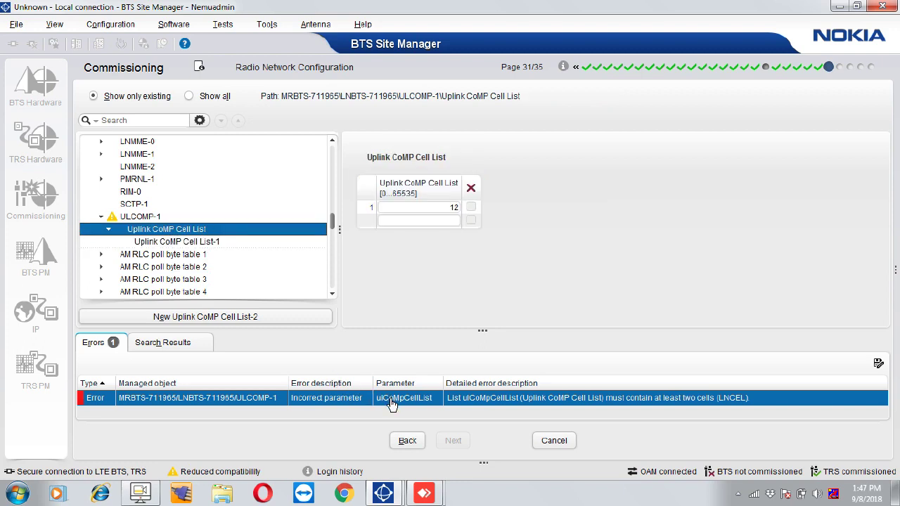
pyautogui.click(215, 243)
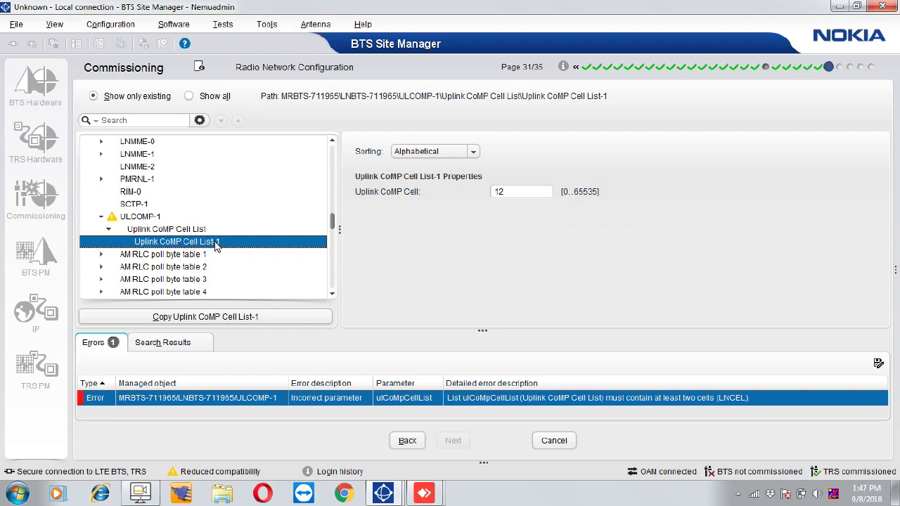
pyautogui.rightClick(216, 245)
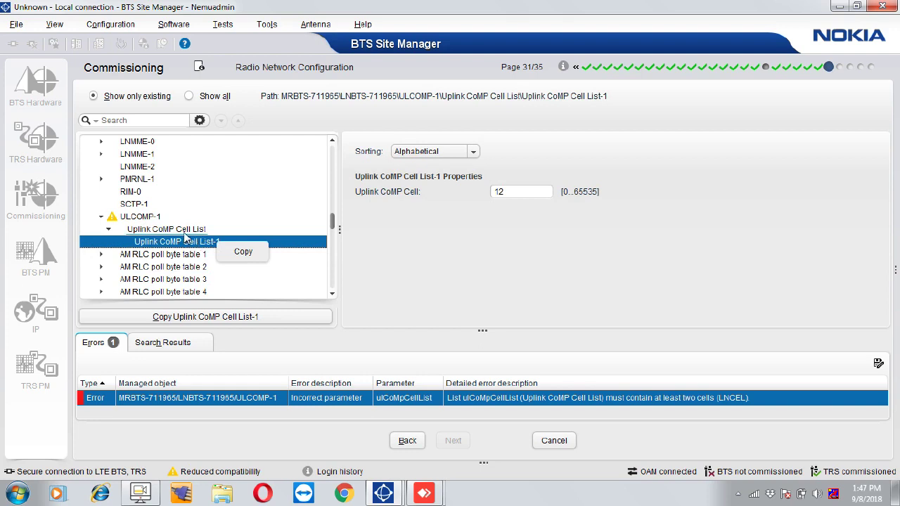
pyautogui.click(186, 233)
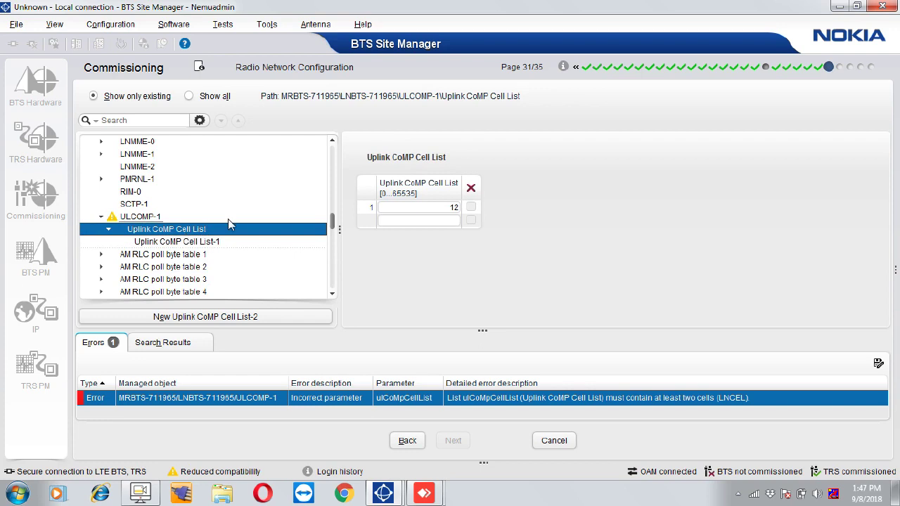
pyautogui.click(471, 222)
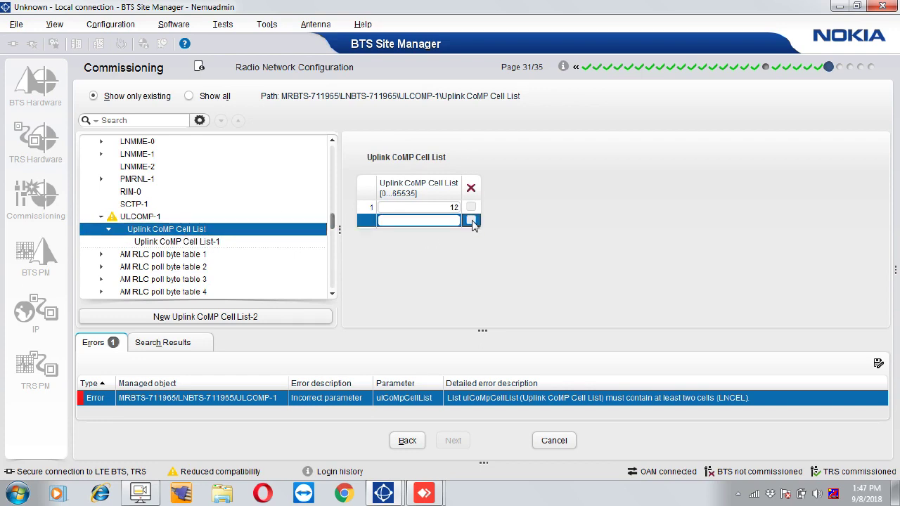
pyautogui.click(453, 221)
# Delete the ULCOMP-1 object and set Activate Uplink CoMP of LNBTS-711965 to false
pyautogui.rightClick(147, 219)
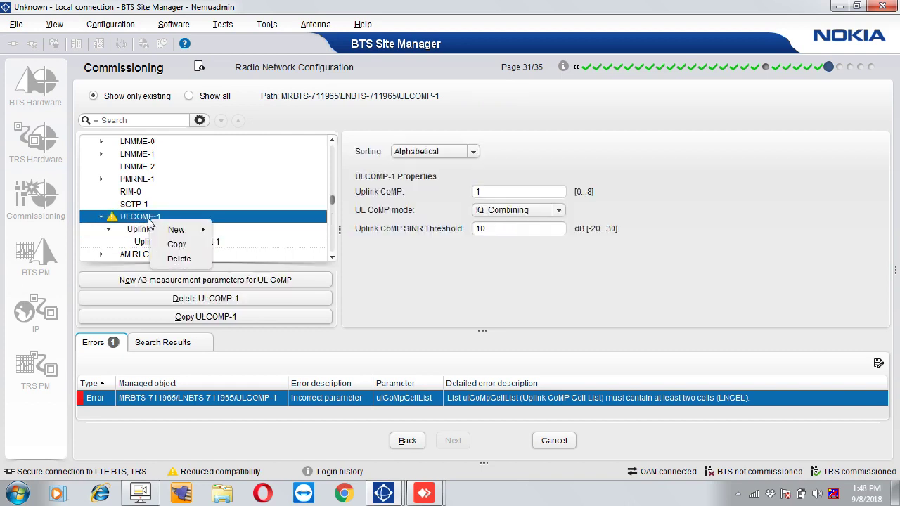
pyautogui.click(179, 258)
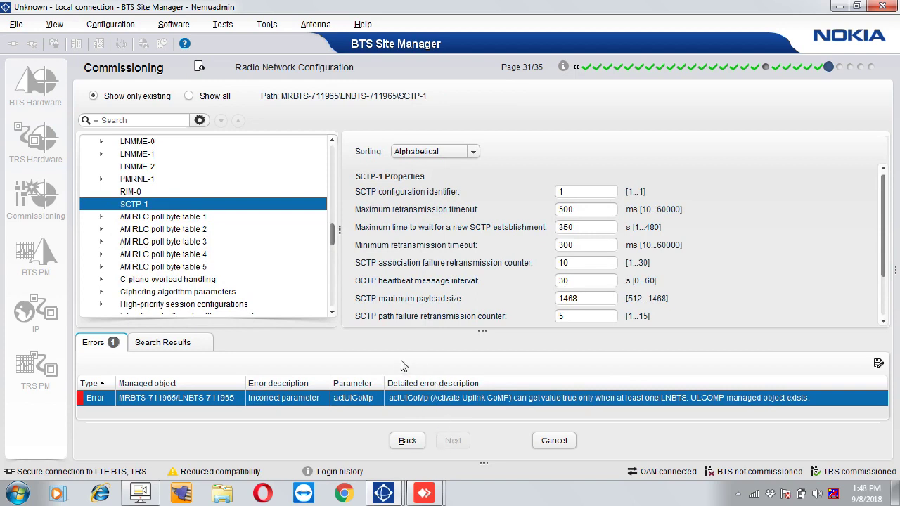
pyautogui.doubleClick(403, 397)
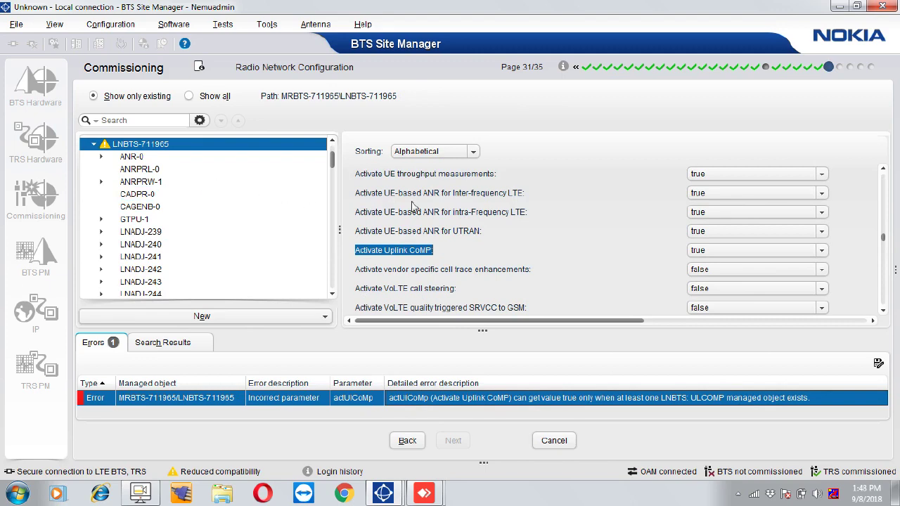
pyautogui.moveTo(883, 245); pyautogui.dragTo(882, 175)
pyautogui.doubleClick(633, 396)
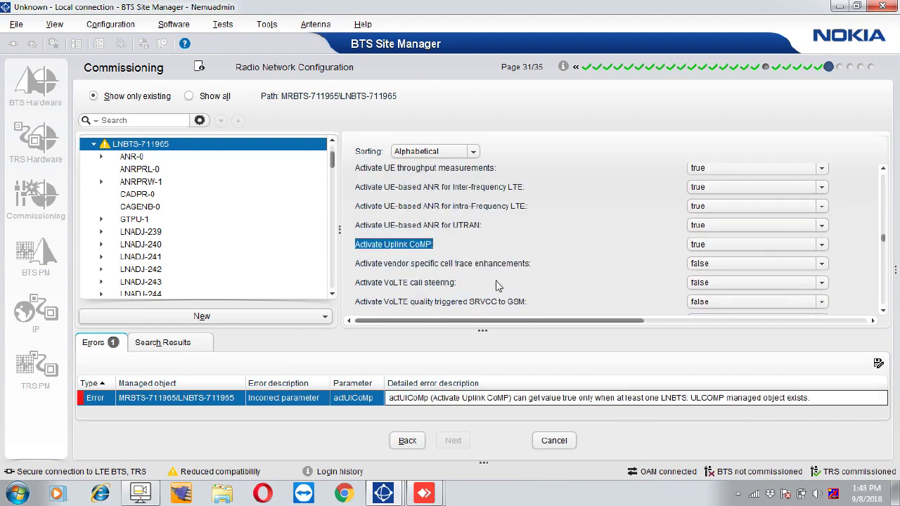
pyautogui.click(821, 246)
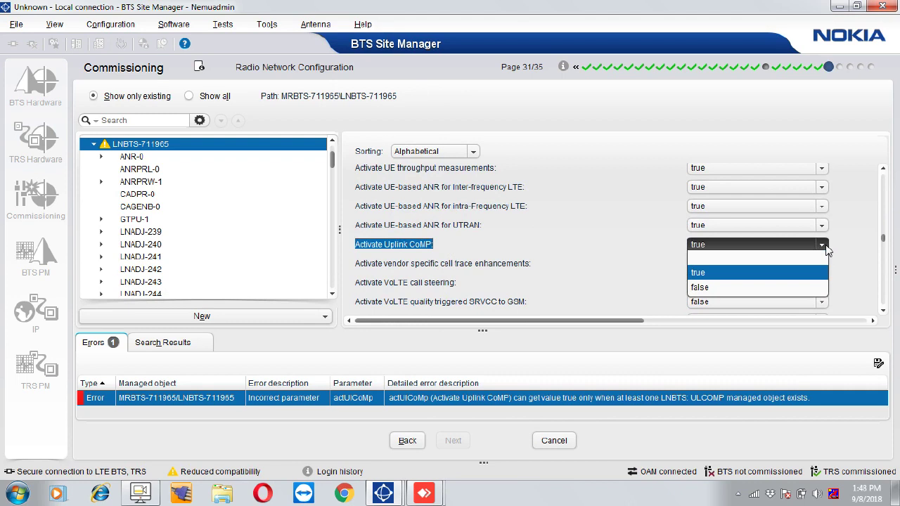
pyautogui.click(754, 287)
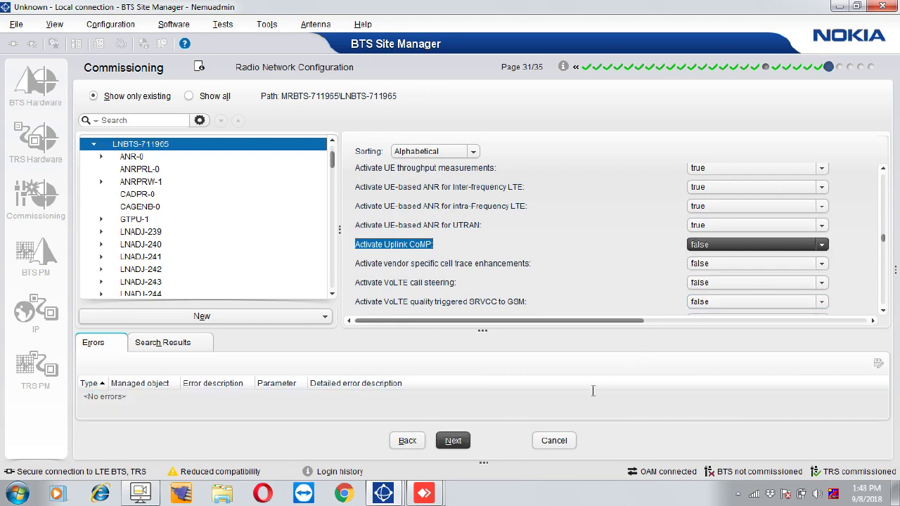
# Send all parameters to the BTS site without saving them, then continue without the recommended update and dismiss the last login information
pyautogui.click(453, 441)
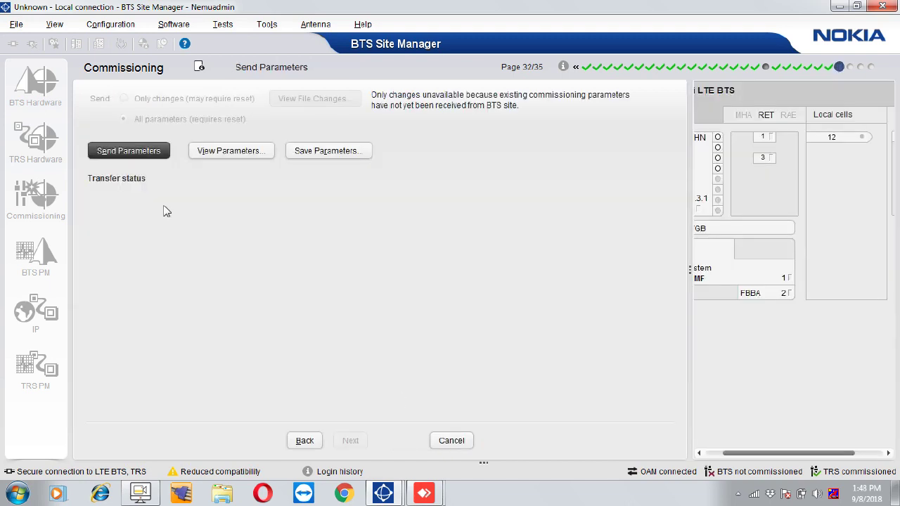
pyautogui.click(132, 158)
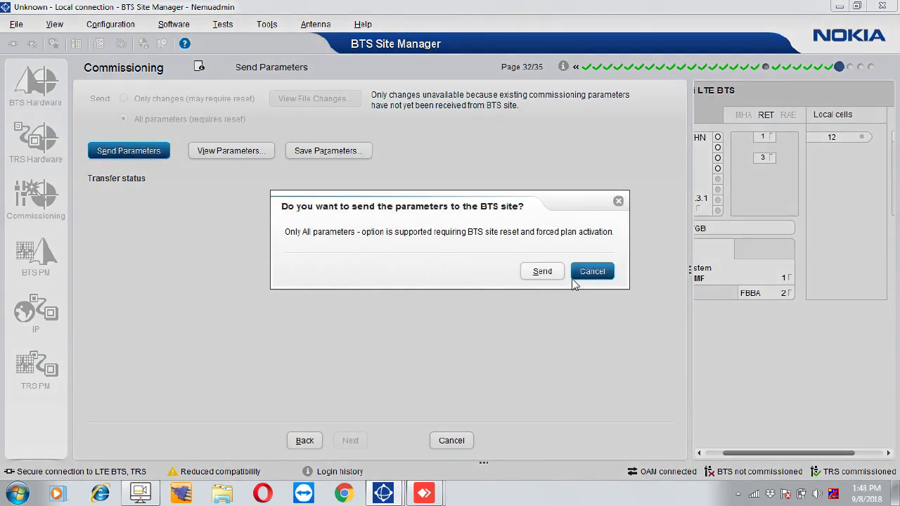
pyautogui.click(556, 273)
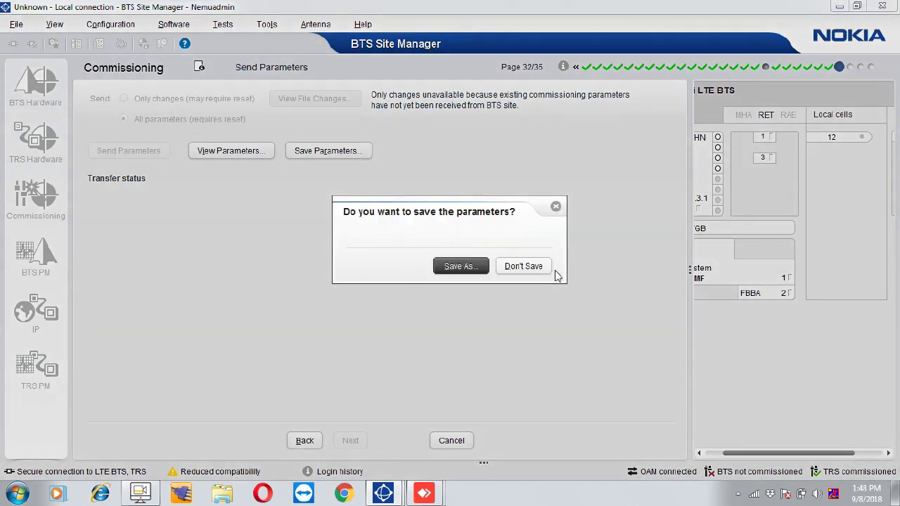
pyautogui.click(525, 267)
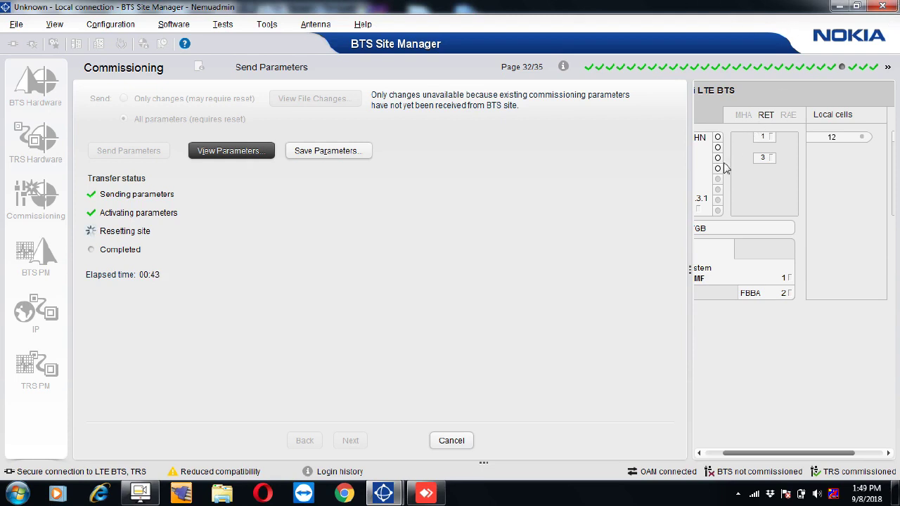
pyautogui.moveTo(688, 176); pyautogui.dragTo(759, 165)
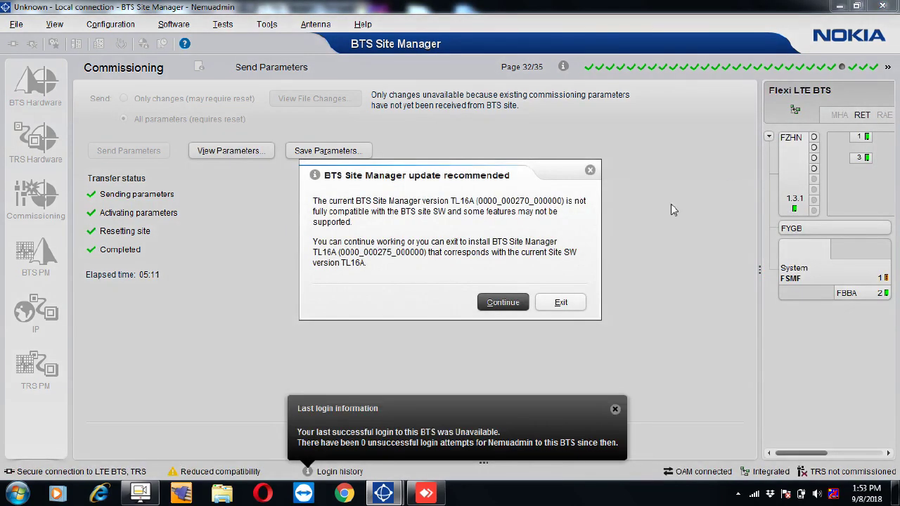
pyautogui.click(501, 303)
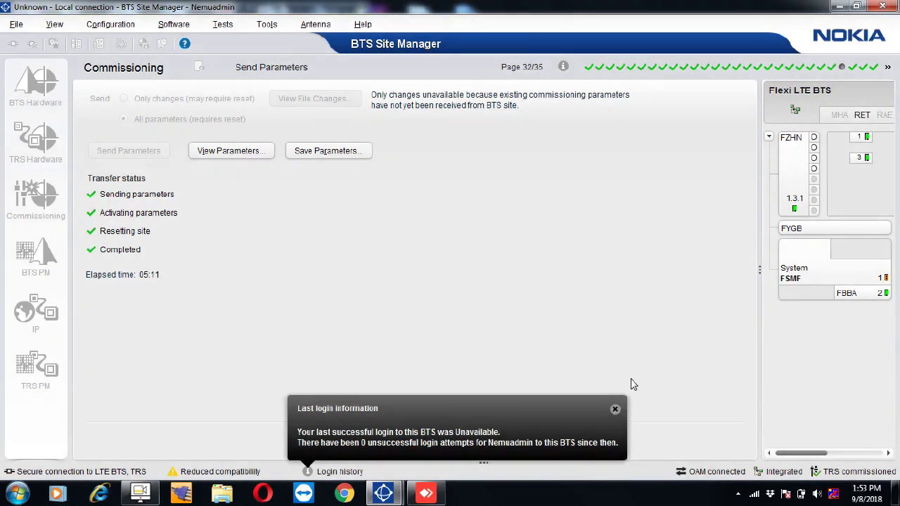
pyautogui.click(615, 409)
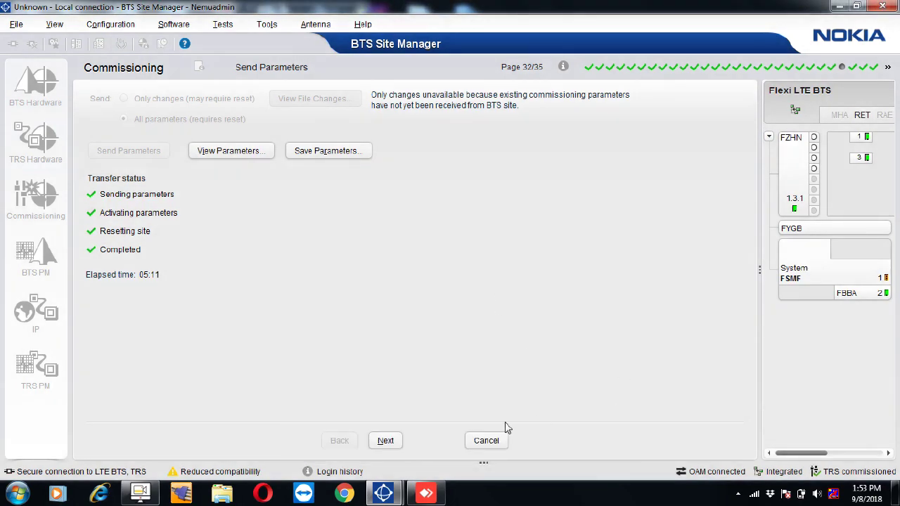
# Advance through the Site Testing page to the Commissioning Report and finish the commissioning
pyautogui.click(388, 441)
pyautogui.click(390, 443)
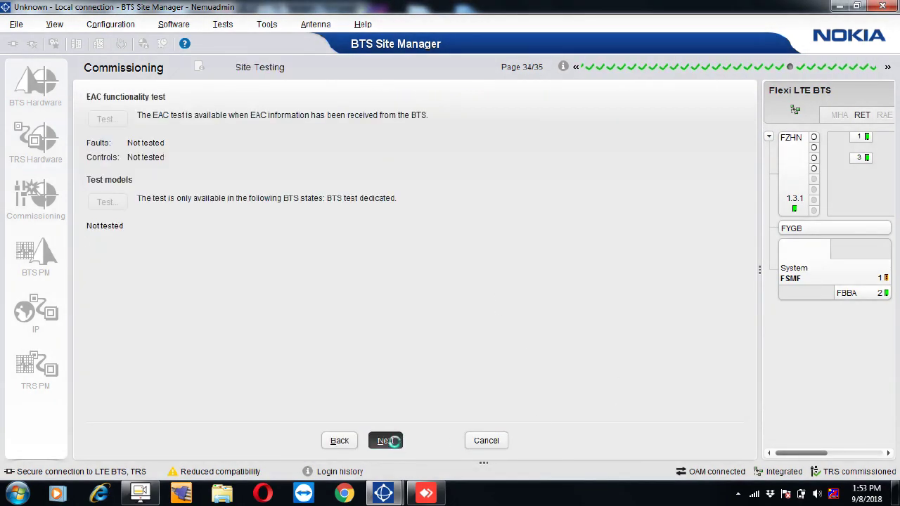
pyautogui.click(393, 443)
pyautogui.click(433, 441)
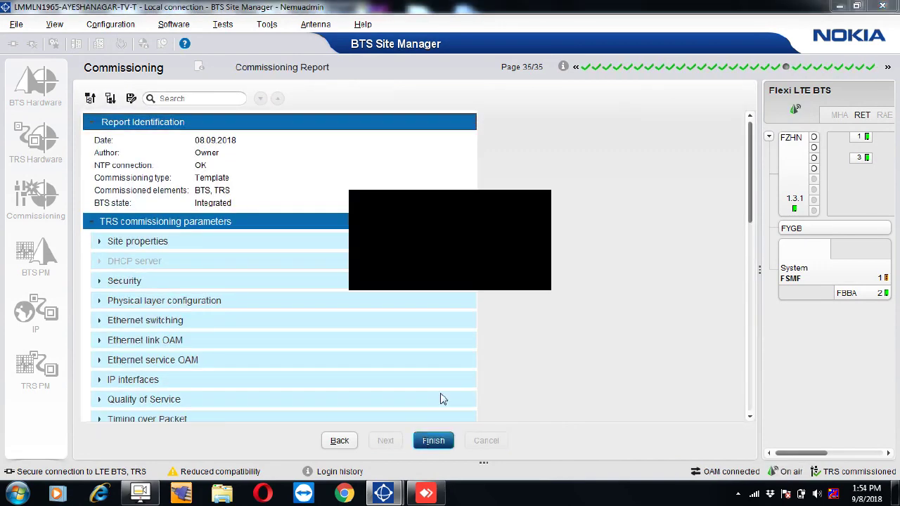
pyautogui.click(508, 273)
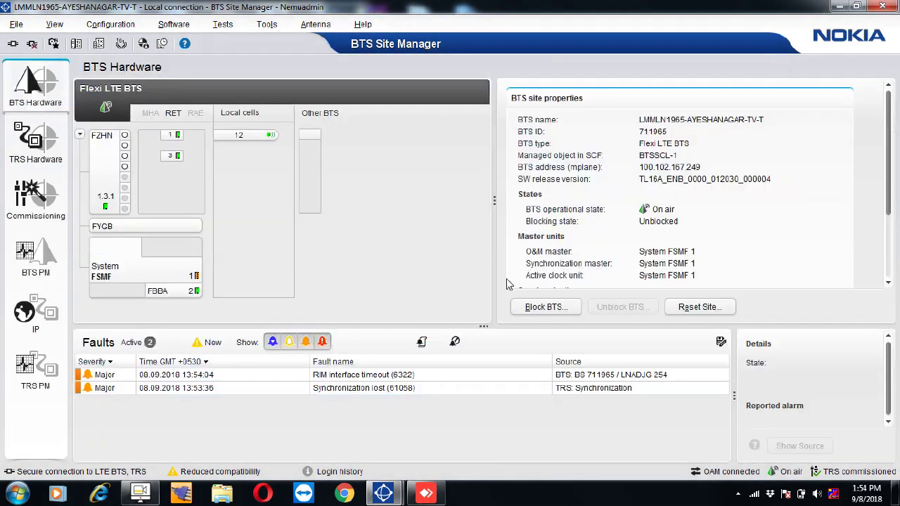